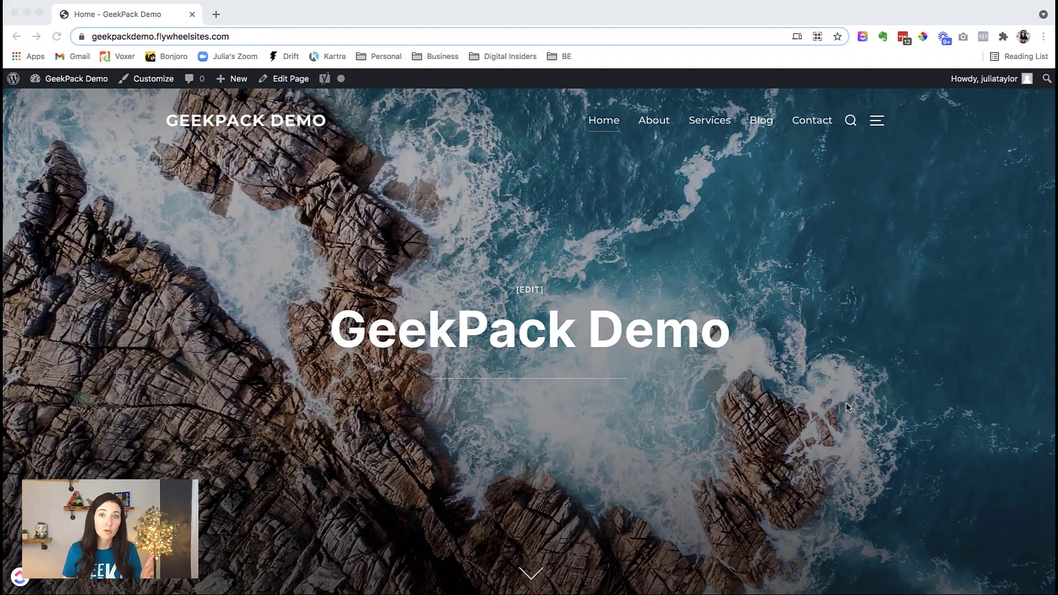
Scroll through the site, then go to the WordPress admin Dashboard.
scroll(846, 407, "down", 10)
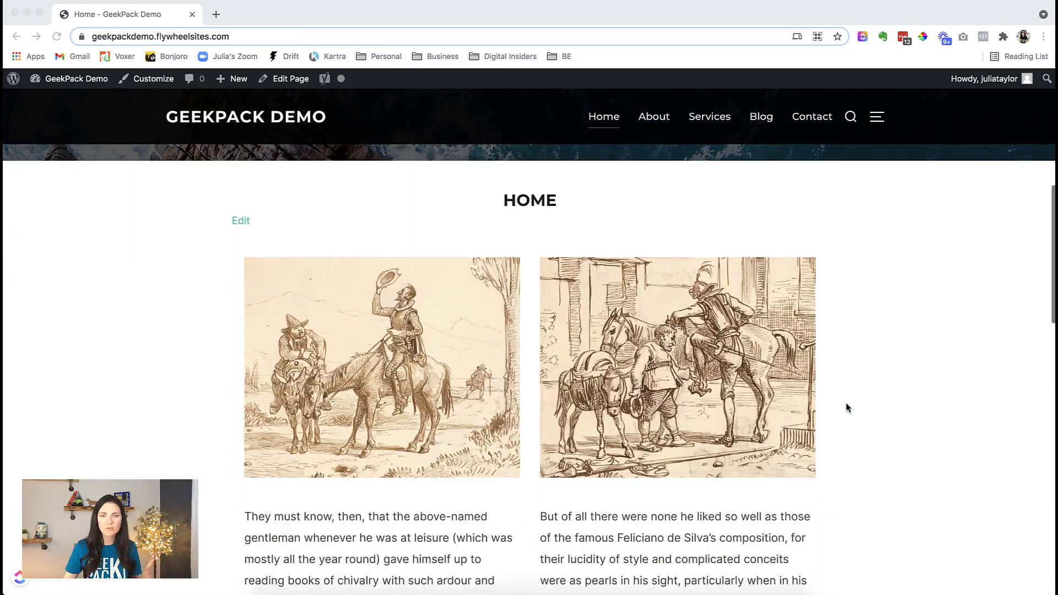
scroll(848, 408, "down", 6)
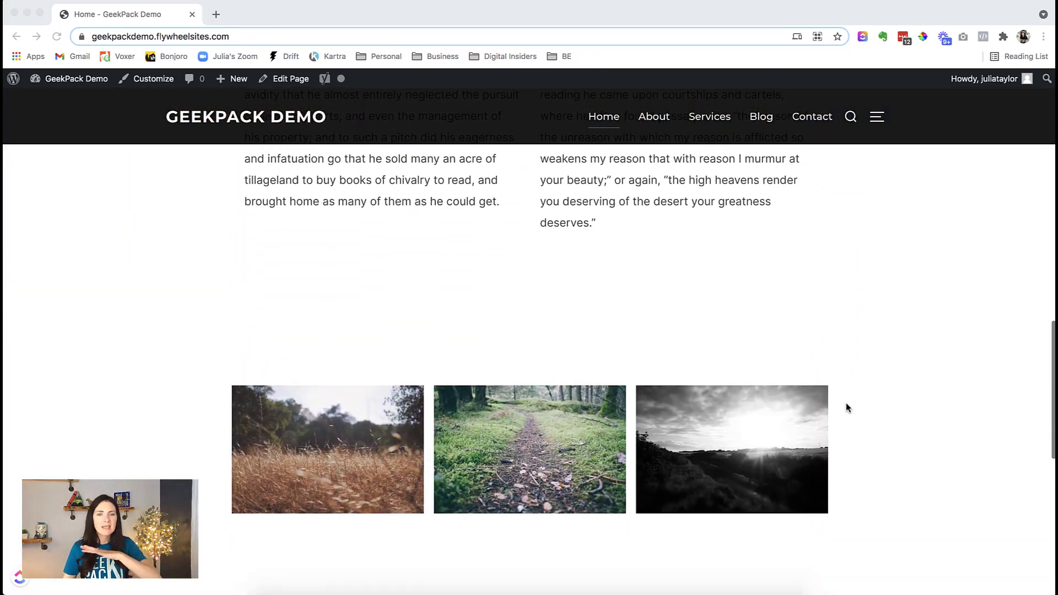
scroll(847, 408, "down", 3)
scroll(848, 408, "up", 20)
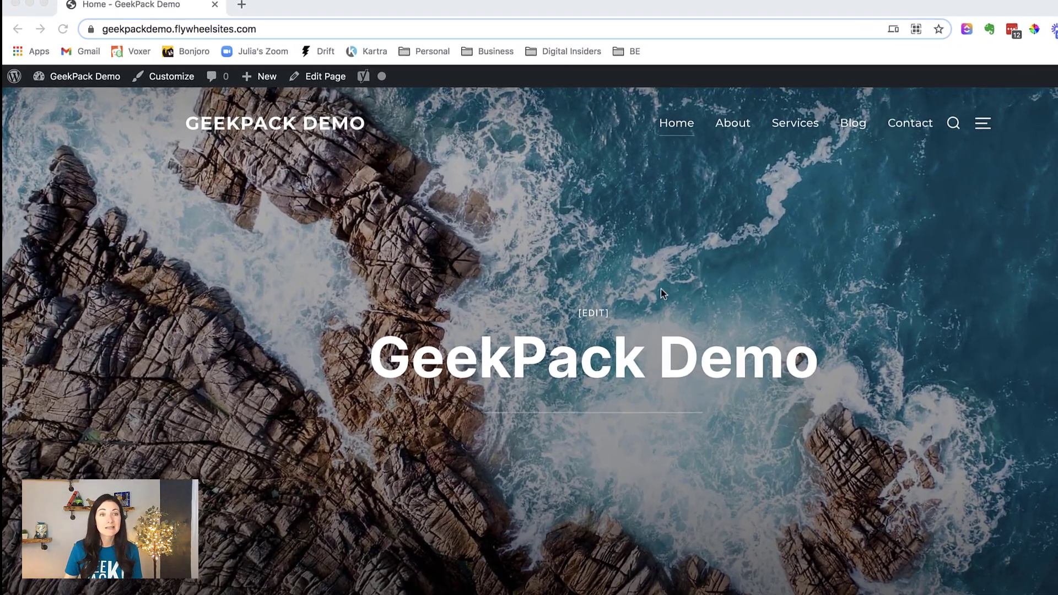
mouse_move(68, 80)
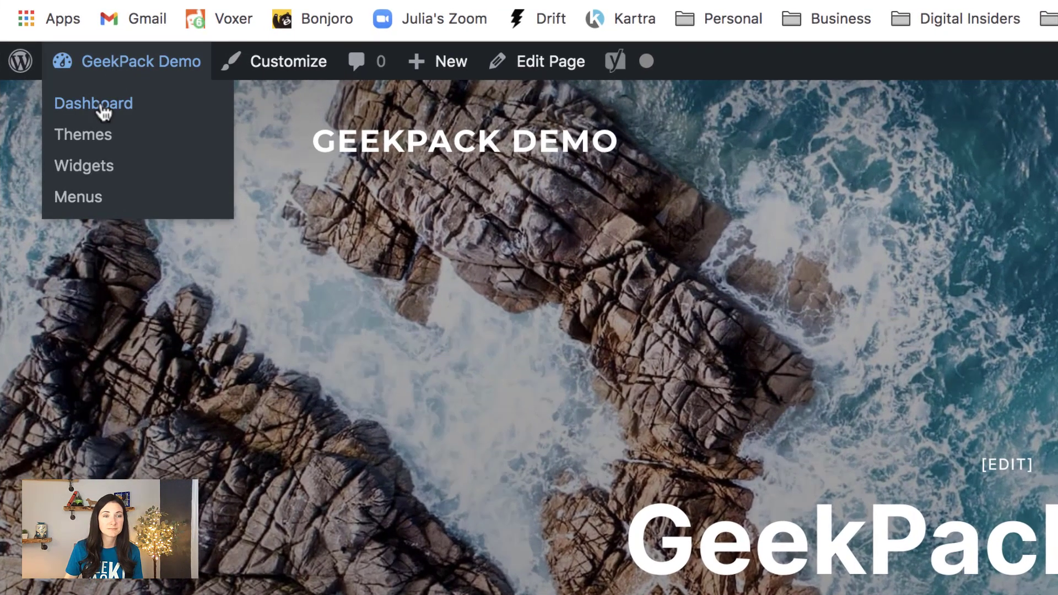
left_click(102, 110)
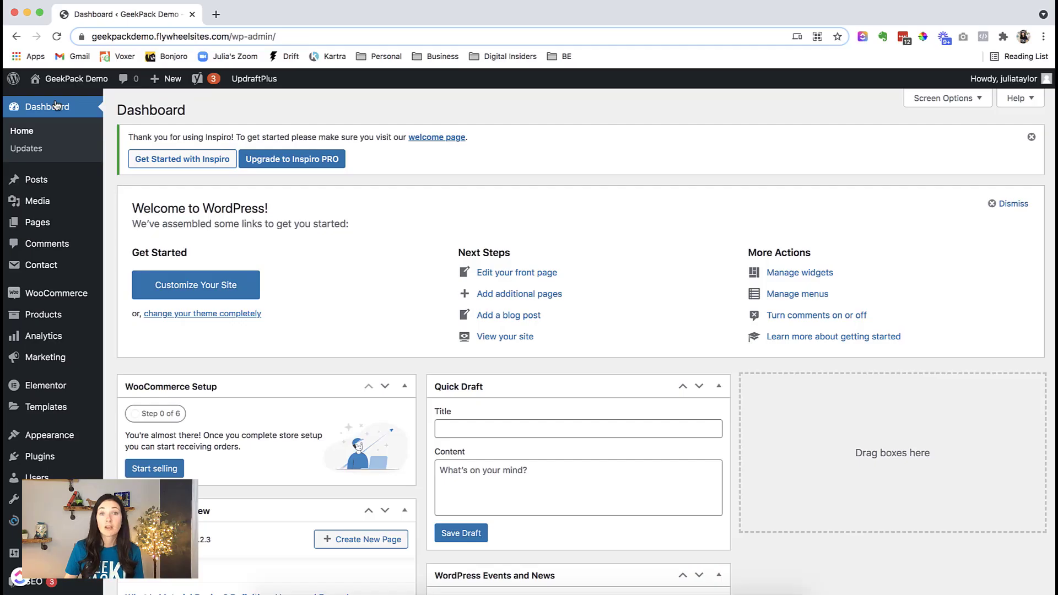
Review the existing posts and media library, ending on the Pages list of 10 pages.
left_click(34, 182)
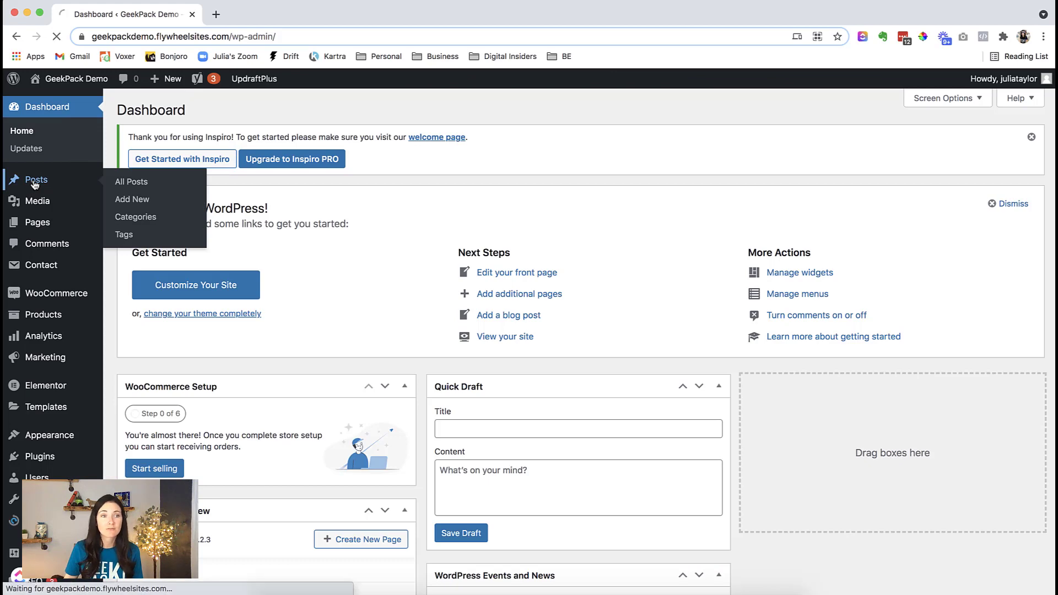
scroll(106, 281, "down", 3)
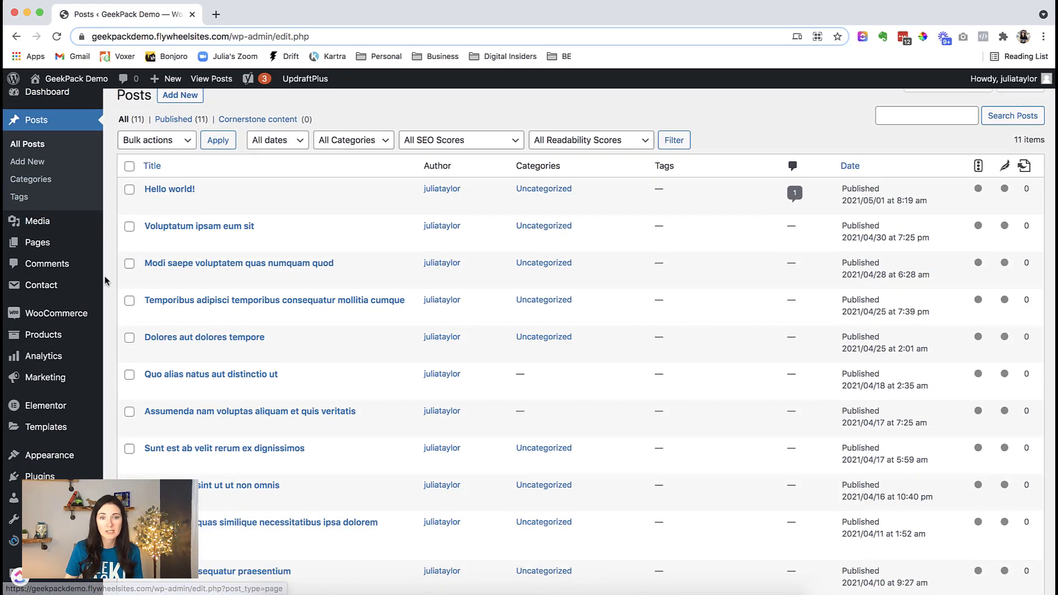
scroll(107, 280, "up", 3)
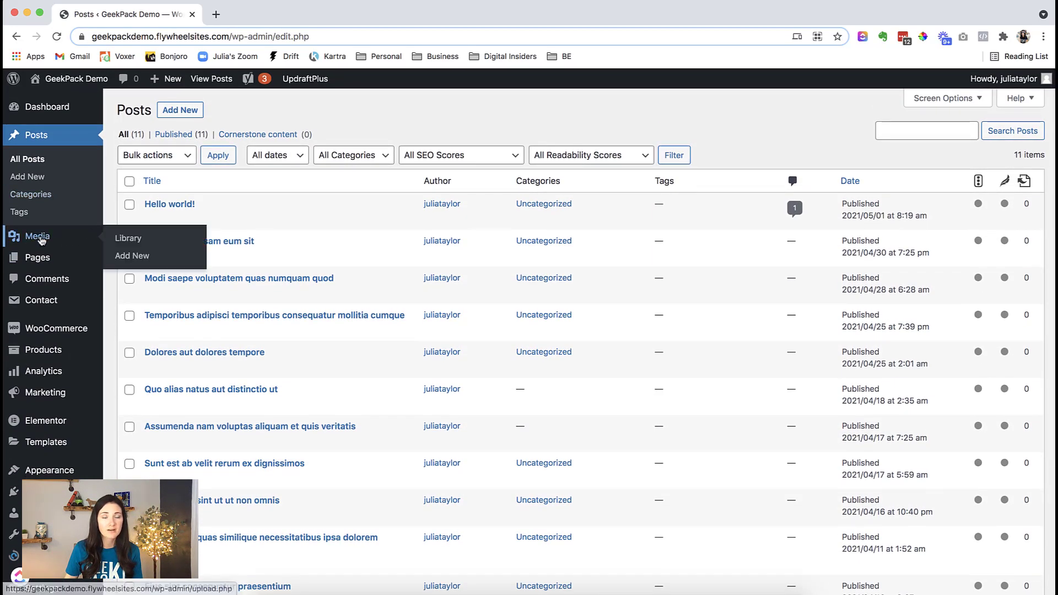
left_click(41, 240)
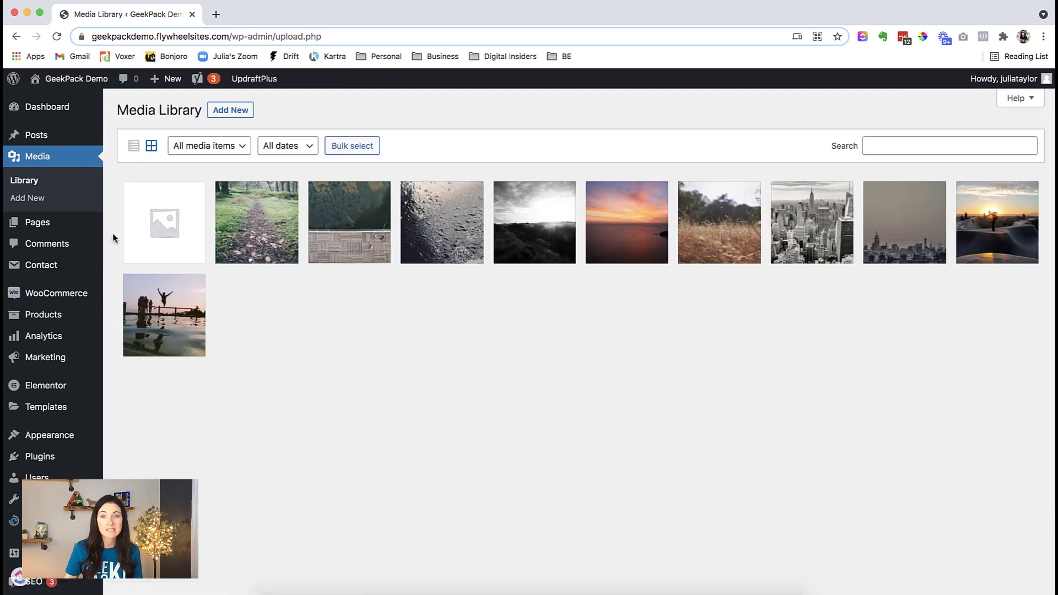
left_click(37, 222)
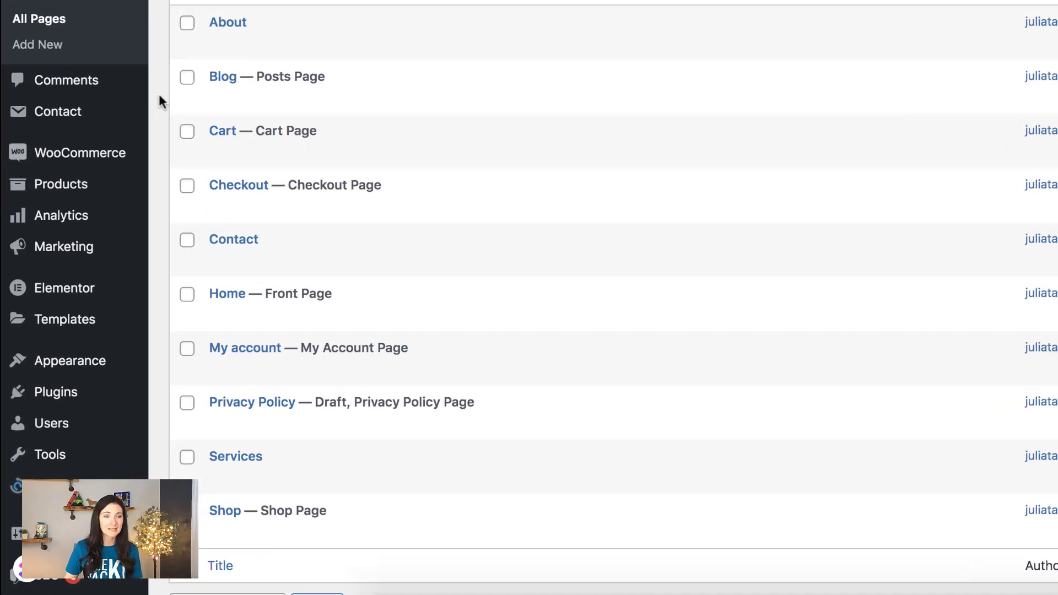
Search the plugin directory for 'wp reset', then install and activate WP Reset.
mouse_move(54, 392)
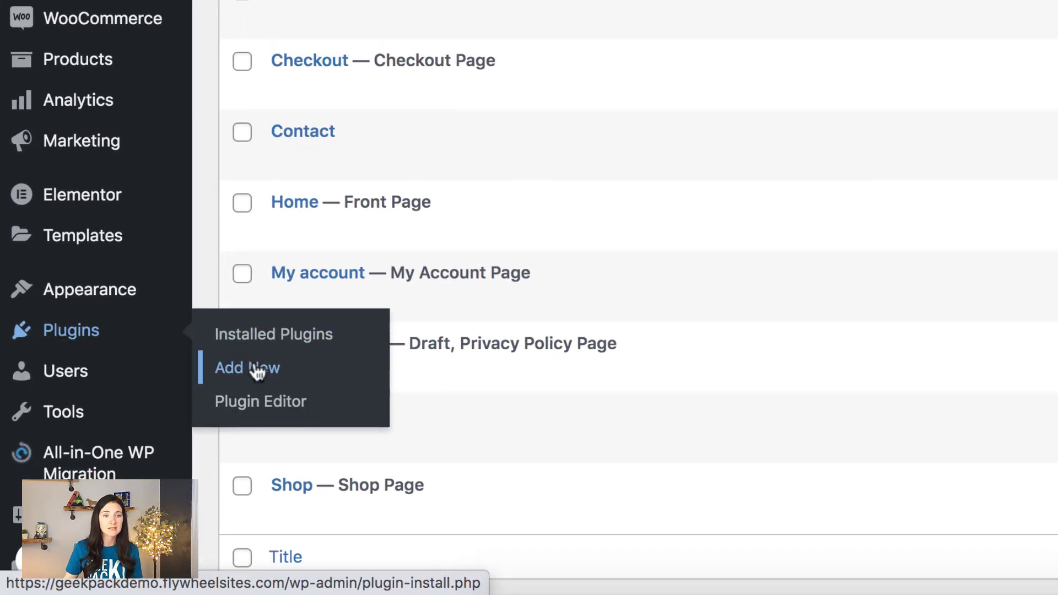
left_click(257, 373)
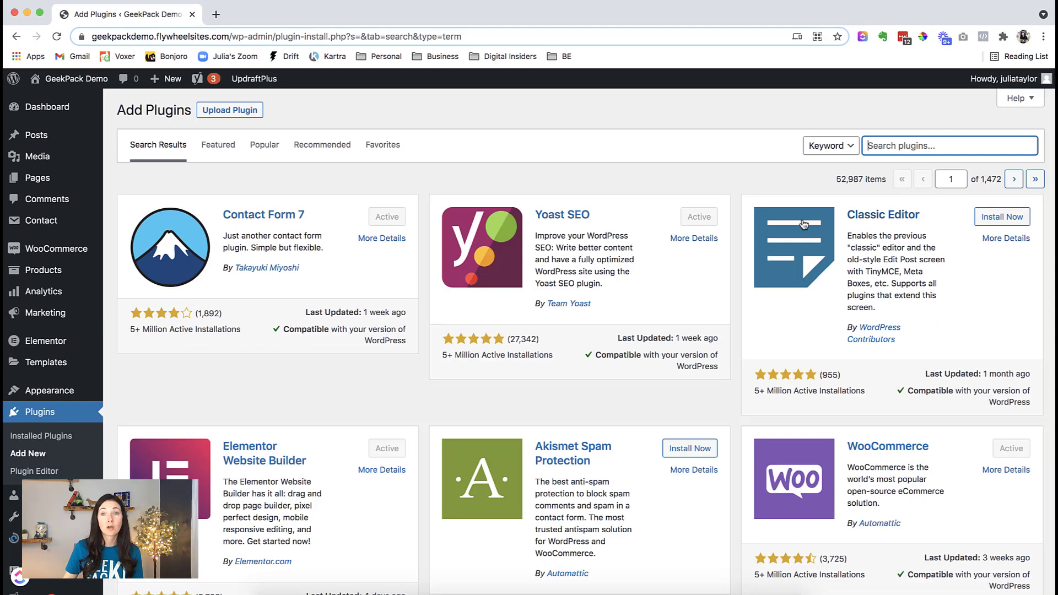
left_click(896, 150)
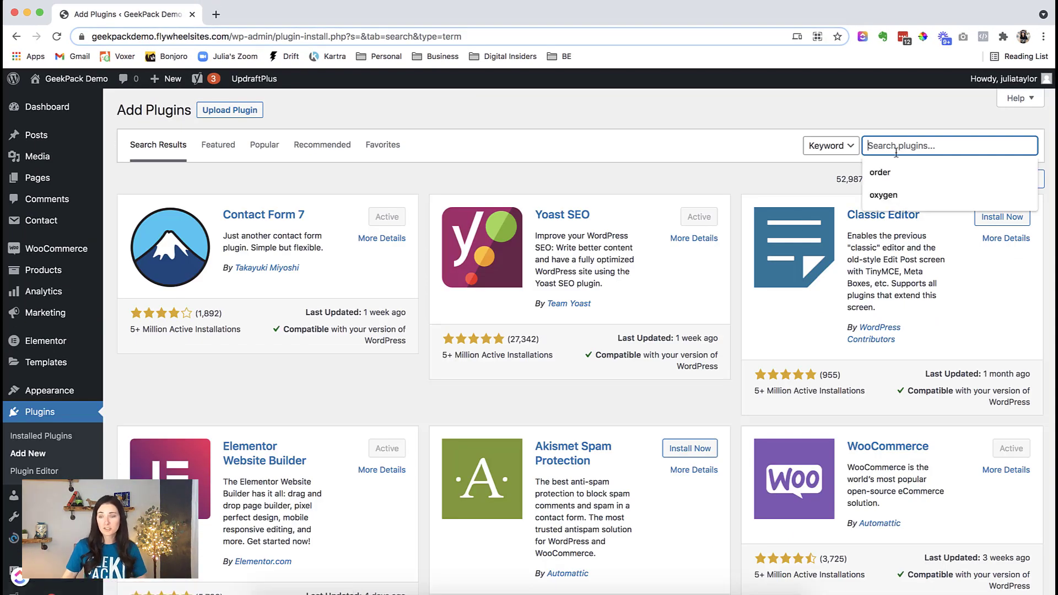
type("wp r")
key("BackSpace")
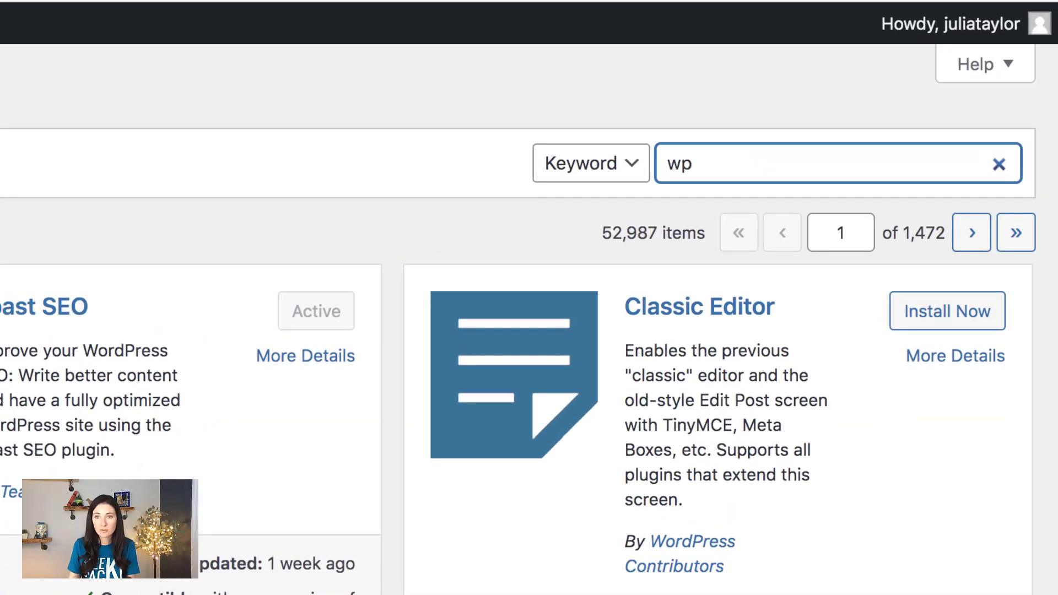
type("rest")
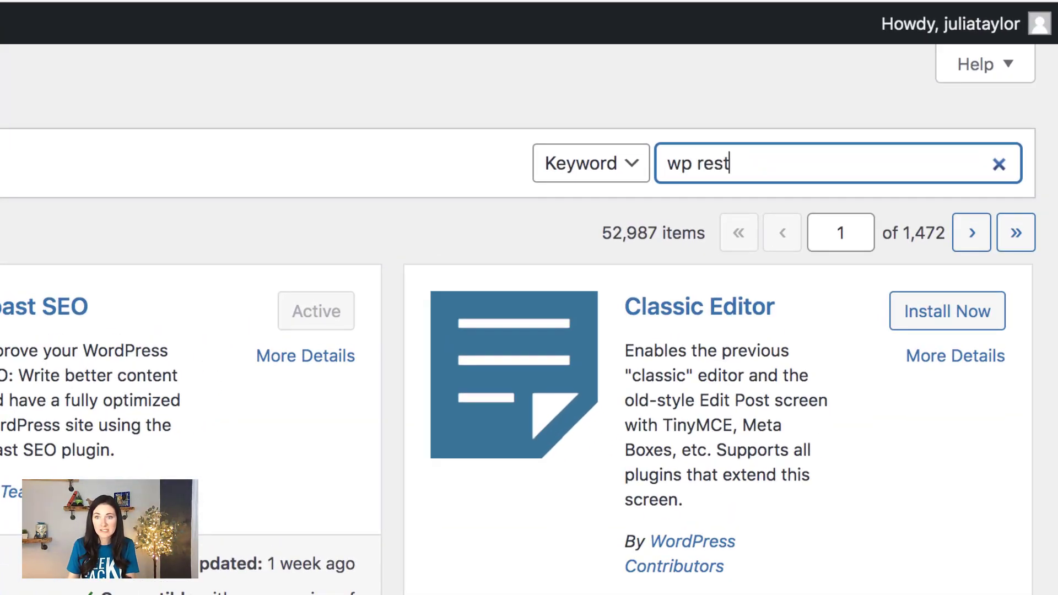
key("BackSpace")
type("et")
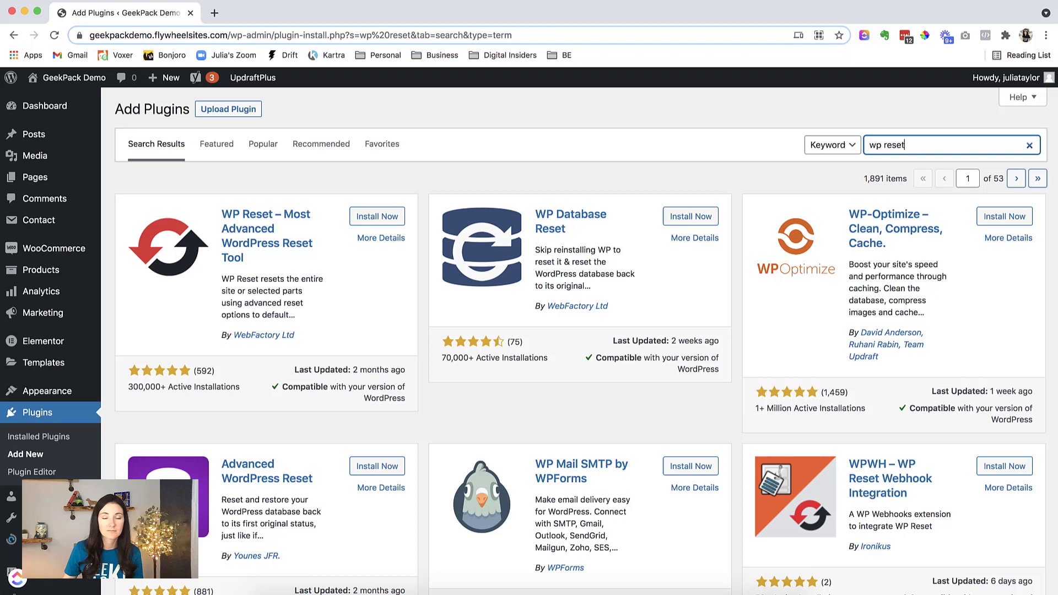
left_click(375, 219)
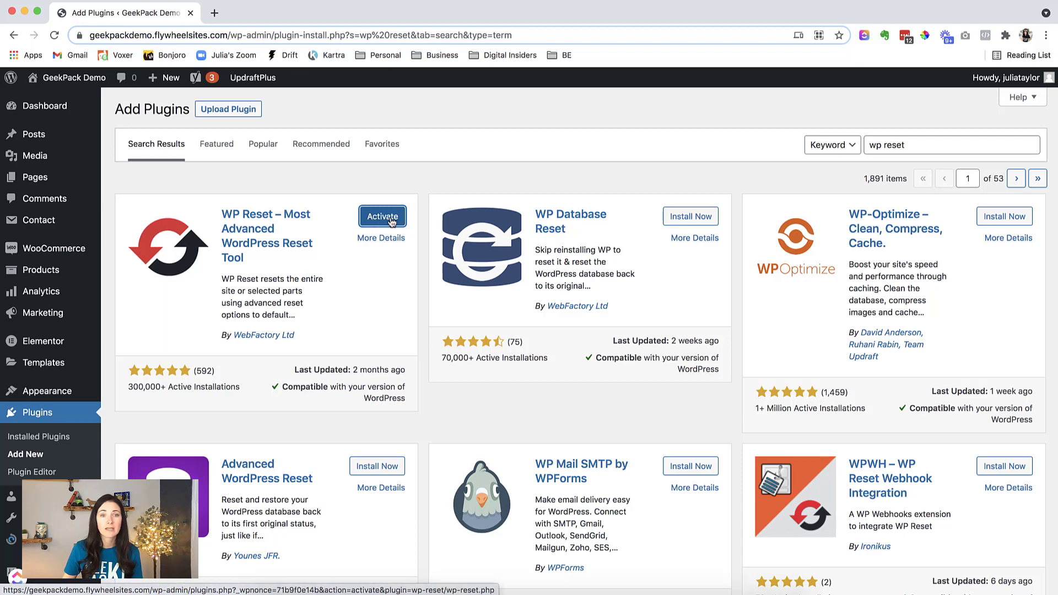
left_click(393, 220)
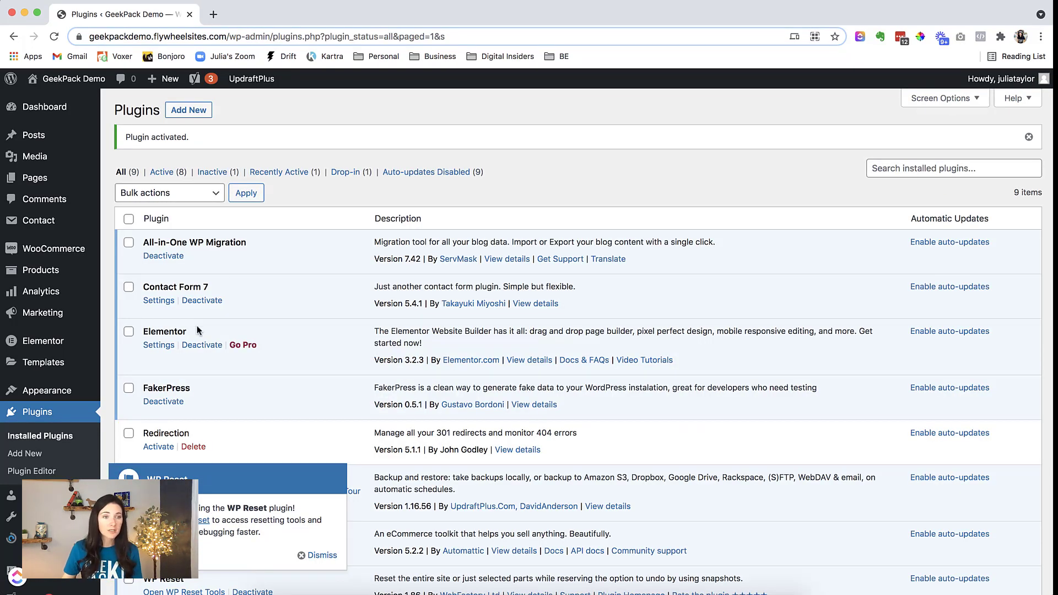
scroll(49, 410, "down", 3)
mouse_move(33, 449)
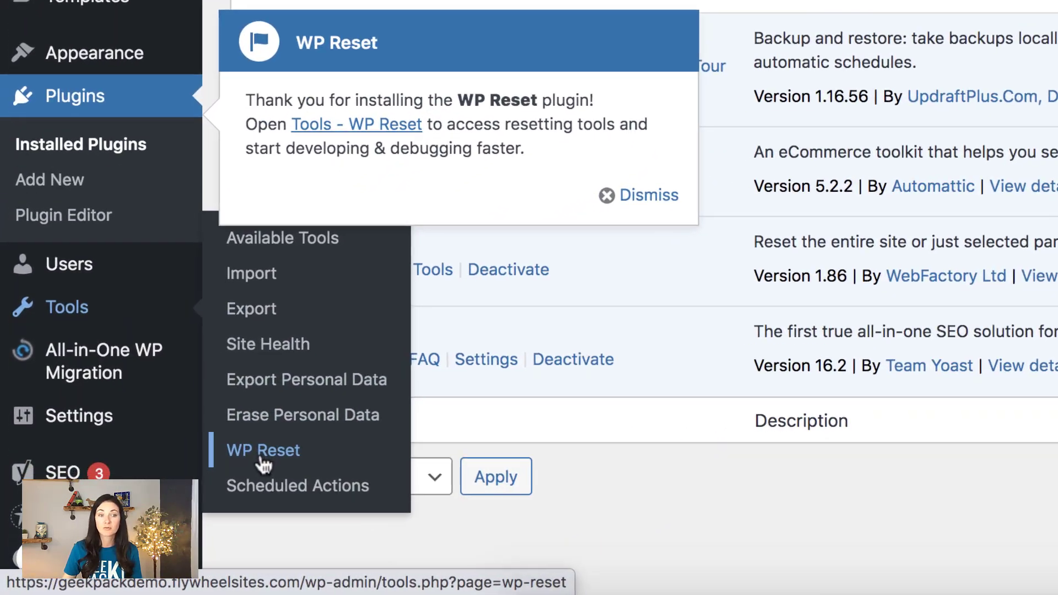
left_click(266, 457)
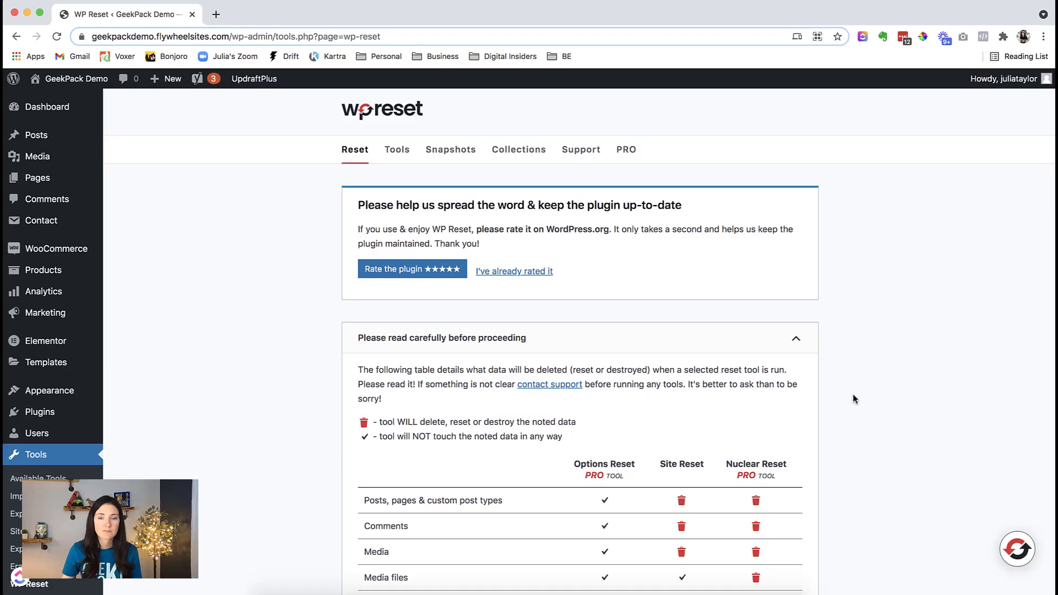
scroll(854, 399, "down", 6)
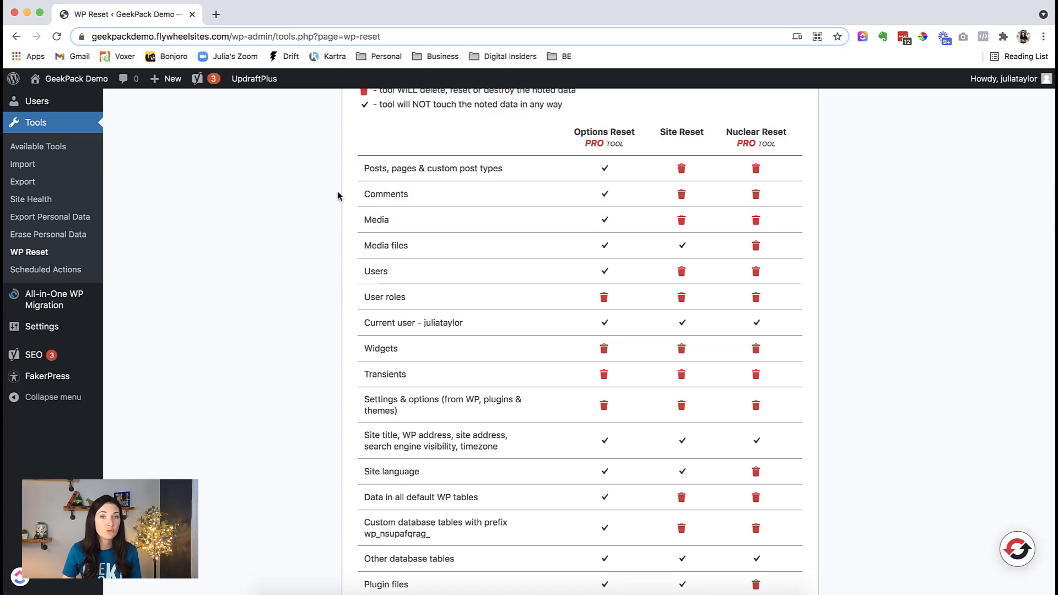
mouse_move(686, 177)
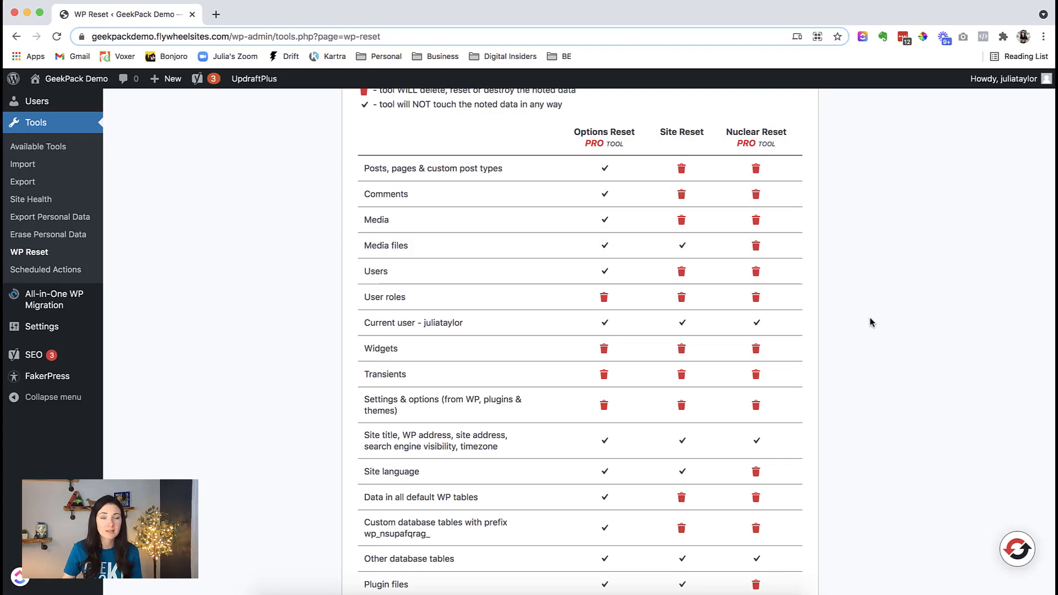
scroll(871, 323, "down", 10)
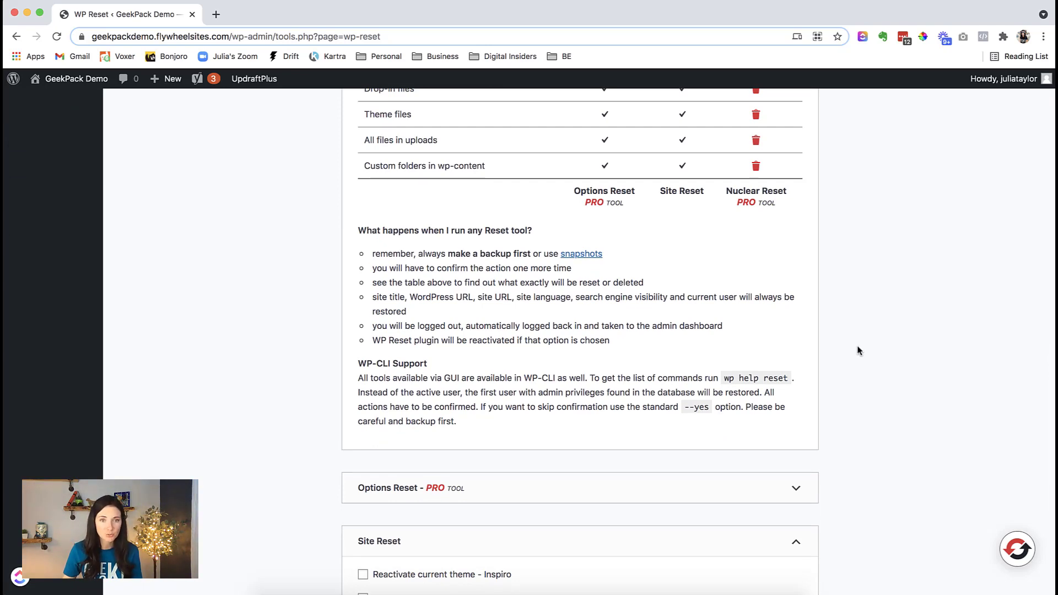
scroll(859, 350, "down", 2)
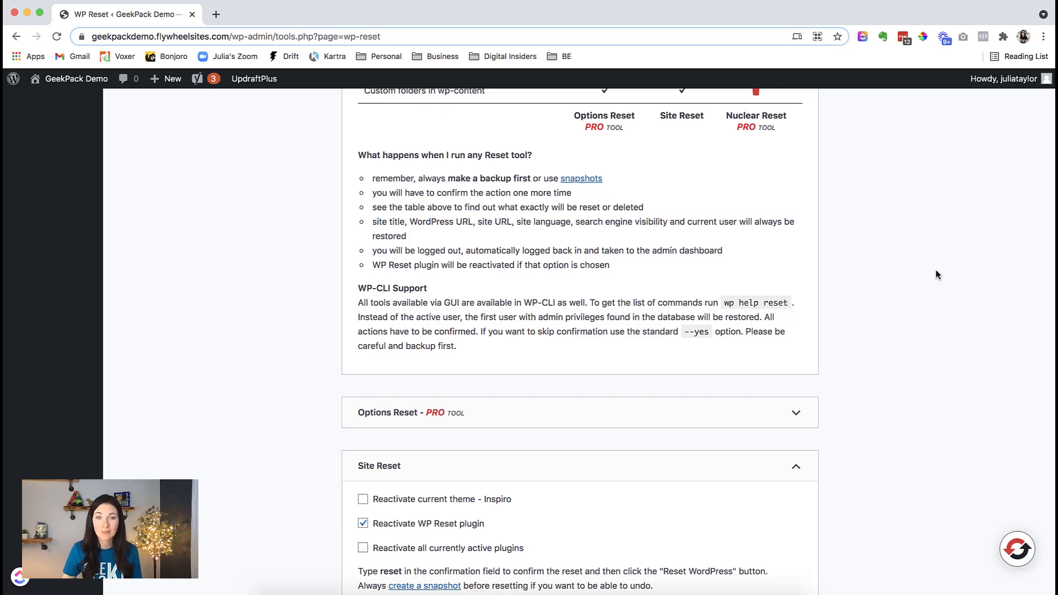
scroll(936, 269, "up", 1)
In the Site Reset options, turn off 'Reactivate WP Reset plugin' so all reactivation options are off.
scroll(936, 269, "down", 5)
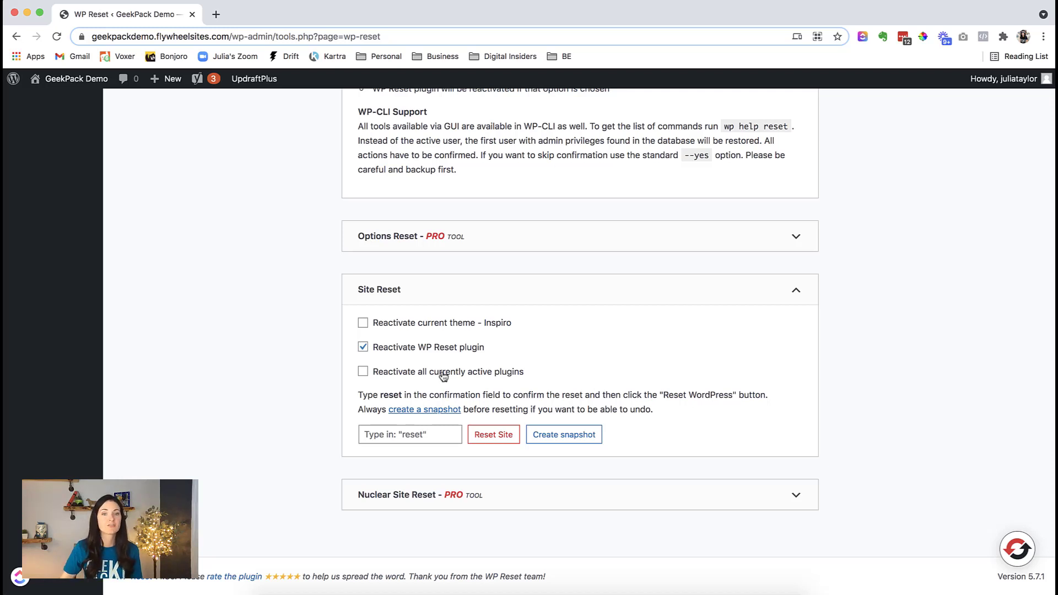
left_click(363, 347)
left_click(322, 336)
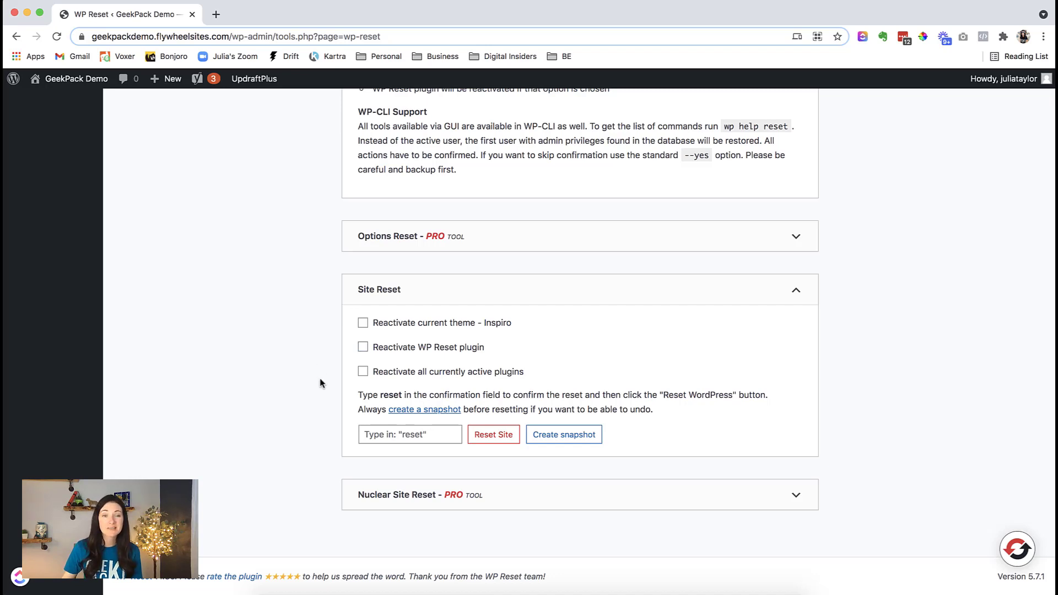
Create a WP Reset snapshot named 'Before resetting the site'.
left_click(432, 414)
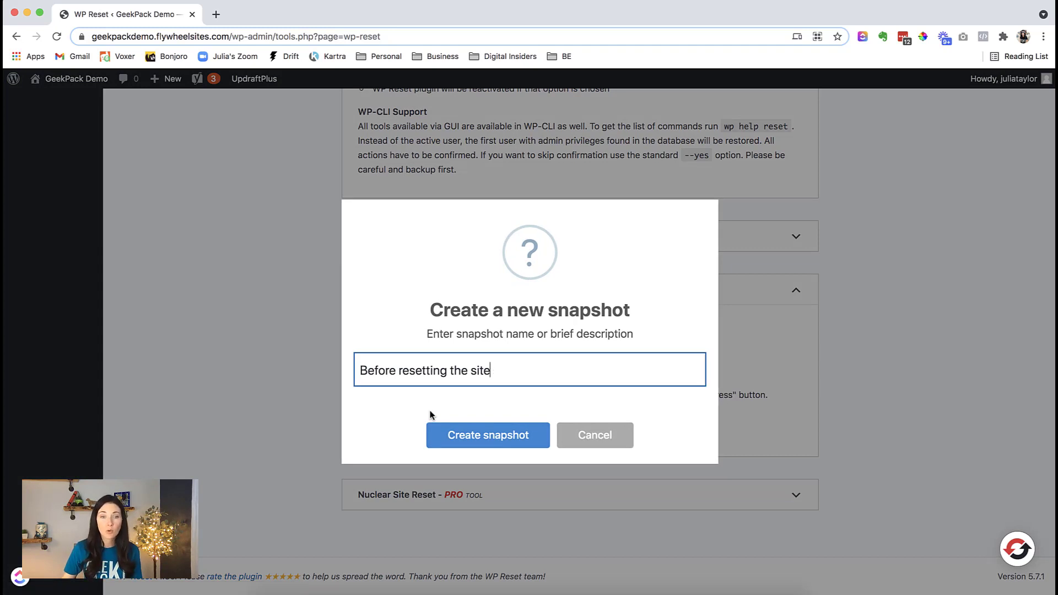
left_click(492, 433)
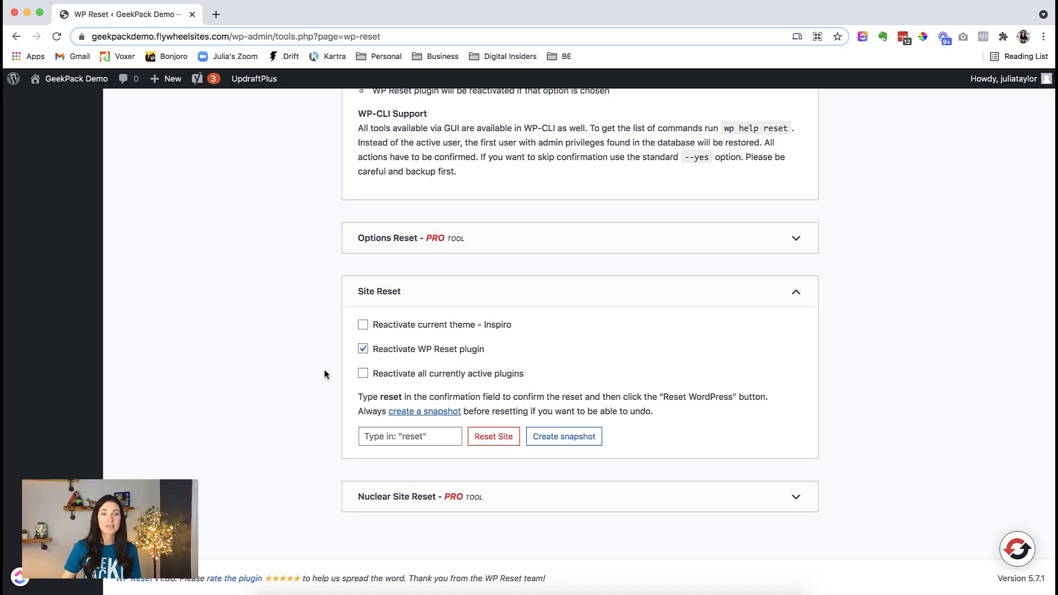
Untick WP Reset reactivation, enter 'reset' as confirmation, and reset WordPress to default values.
left_click(363, 351)
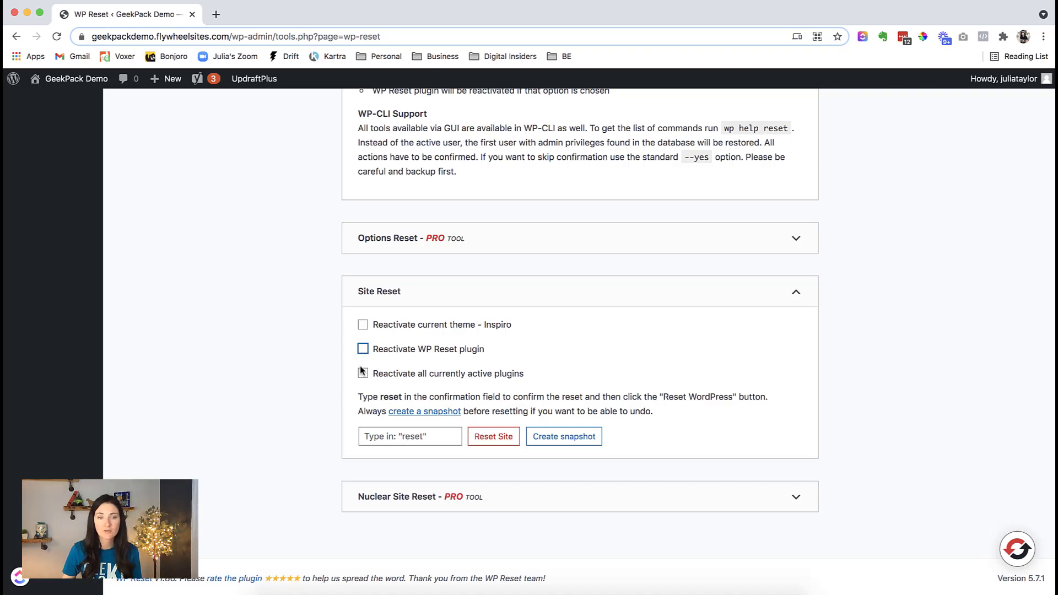
left_click(403, 437)
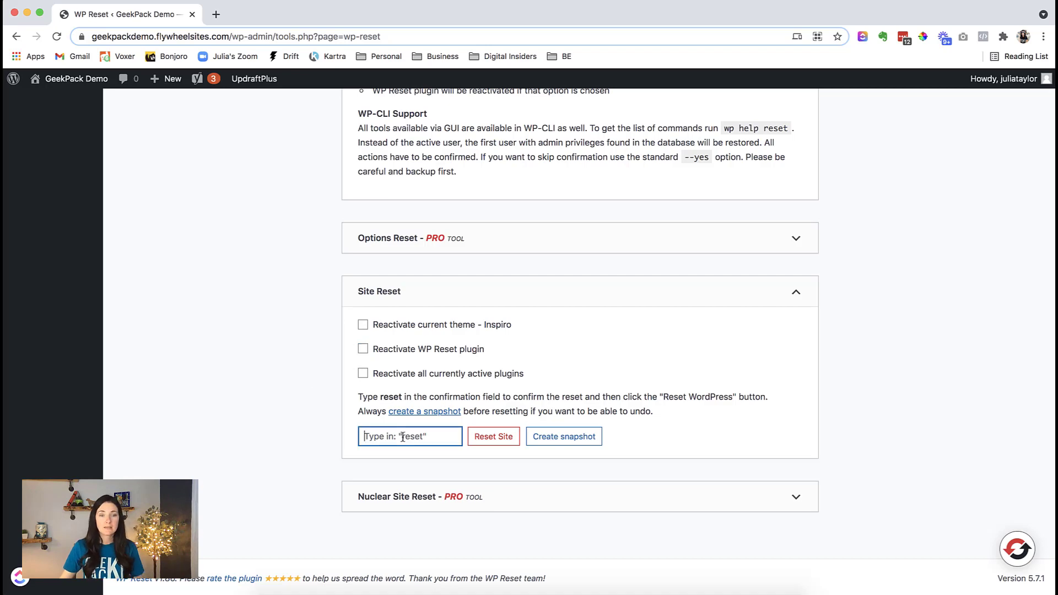
type("res")
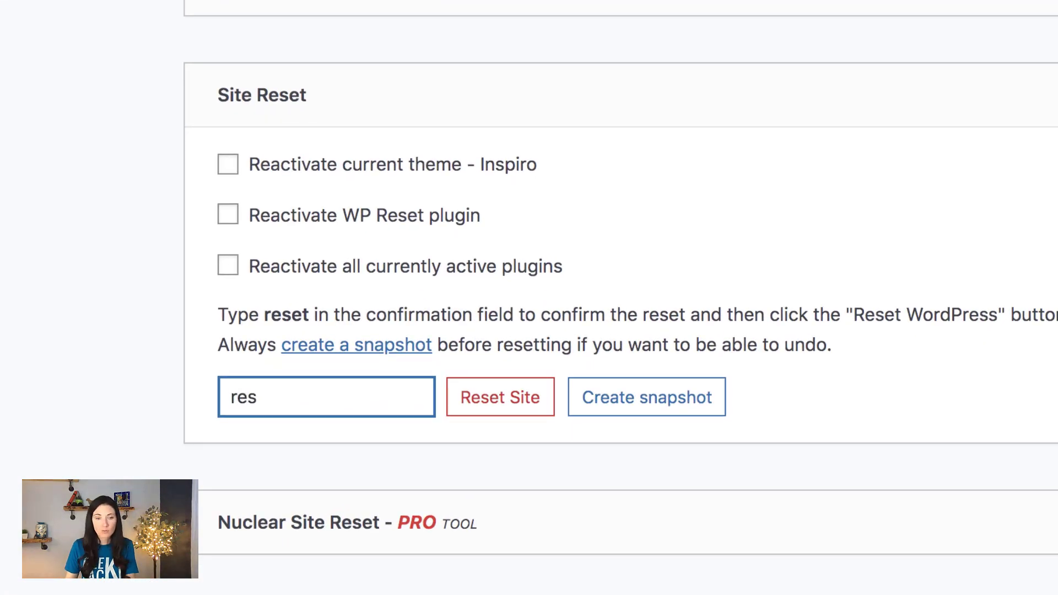
type("et")
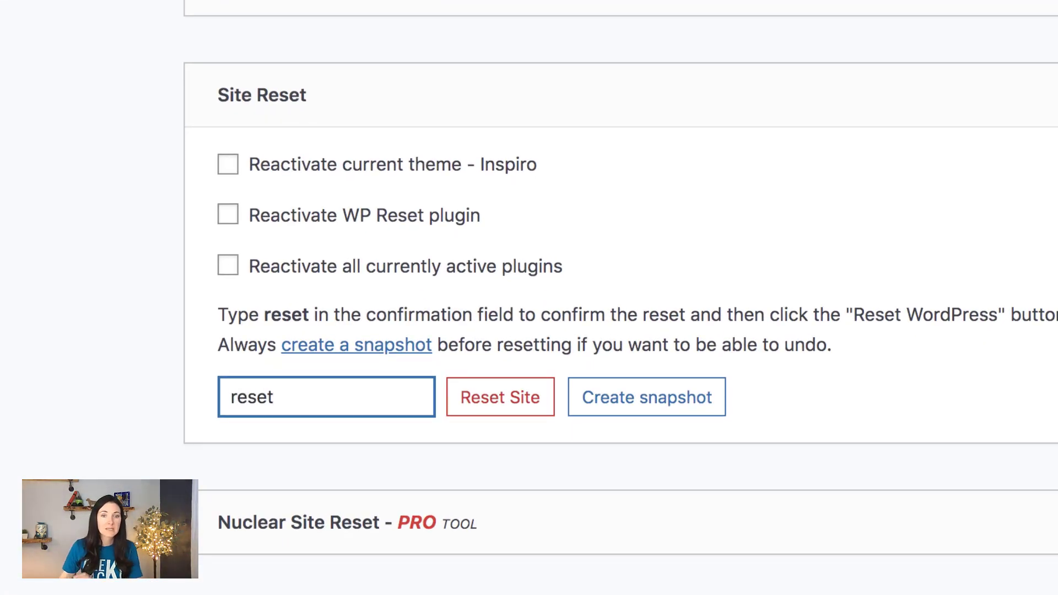
left_click(500, 405)
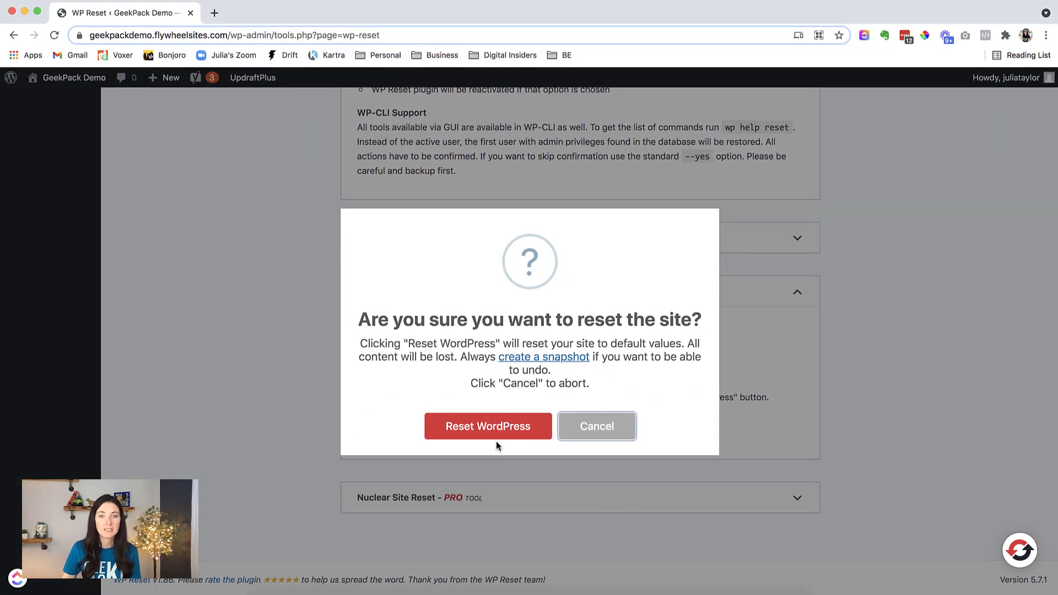
left_click(482, 427)
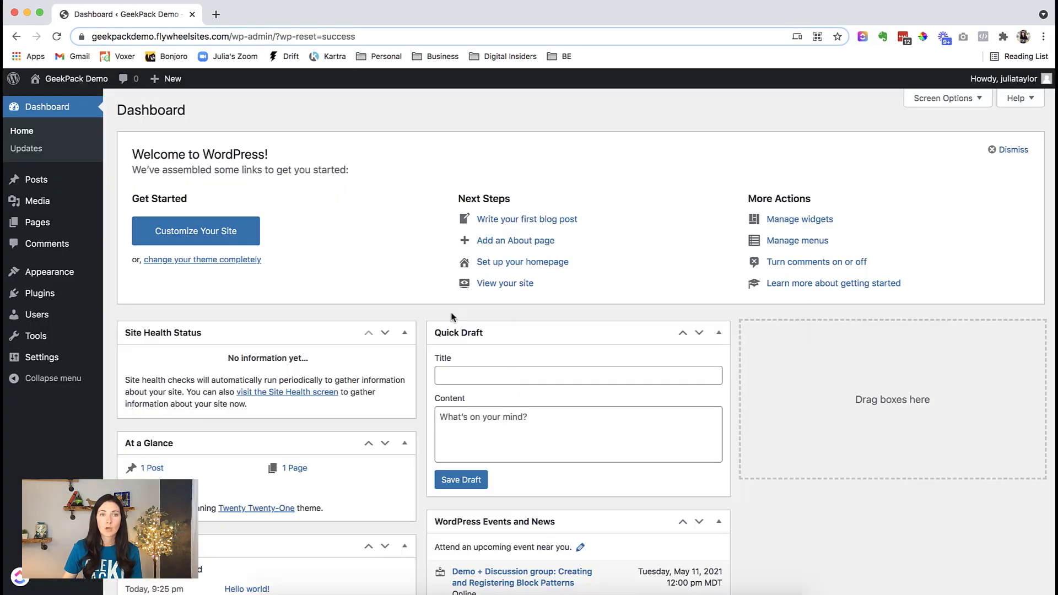
Check the remaining posts, empty media library and pages, then view the Hello world front page.
left_click(38, 186)
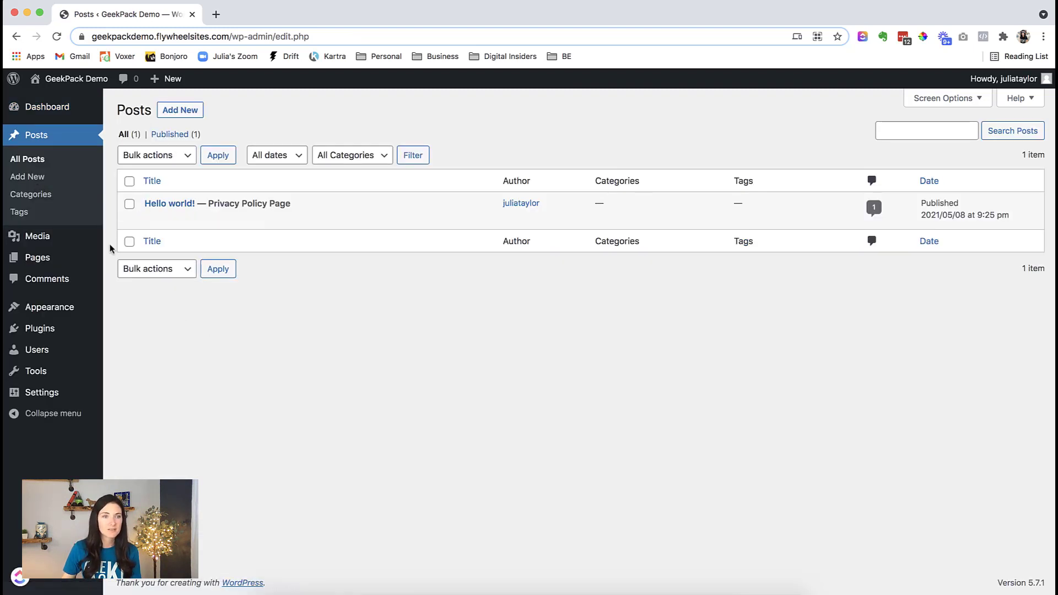
left_click(37, 236)
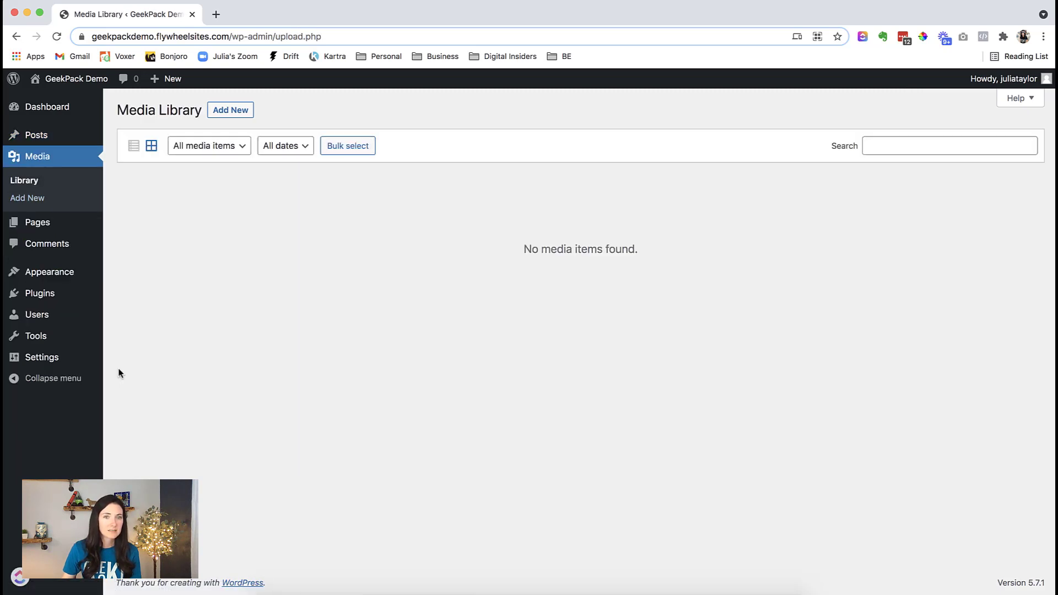
left_click(93, 204)
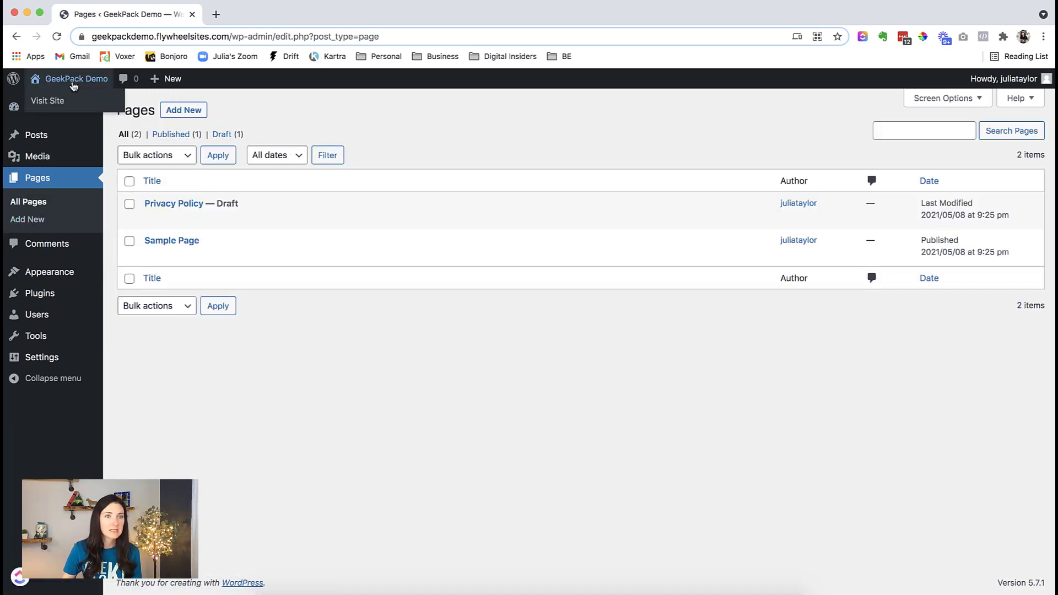
left_click(75, 80)
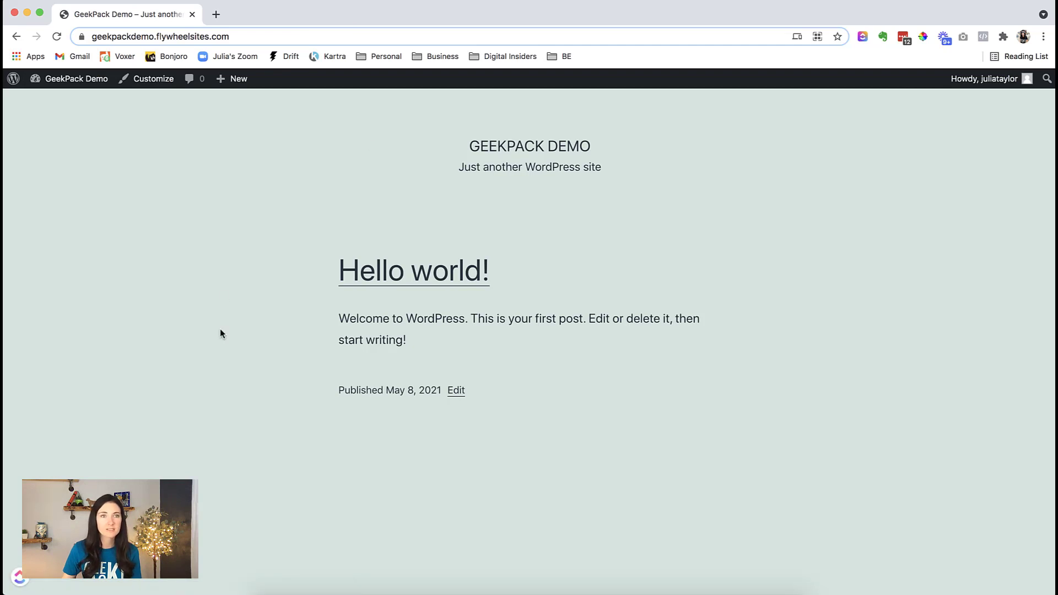
On the Plugins list, select all 9 plugins and apply bulk Delete, confirming the prompt.
left_click(76, 80)
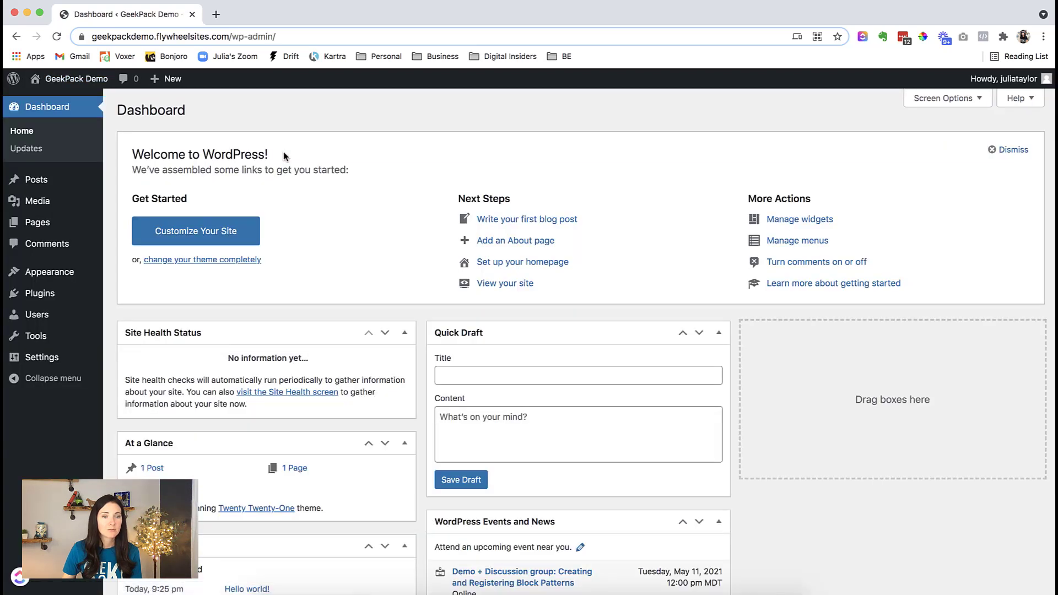
left_click(45, 293)
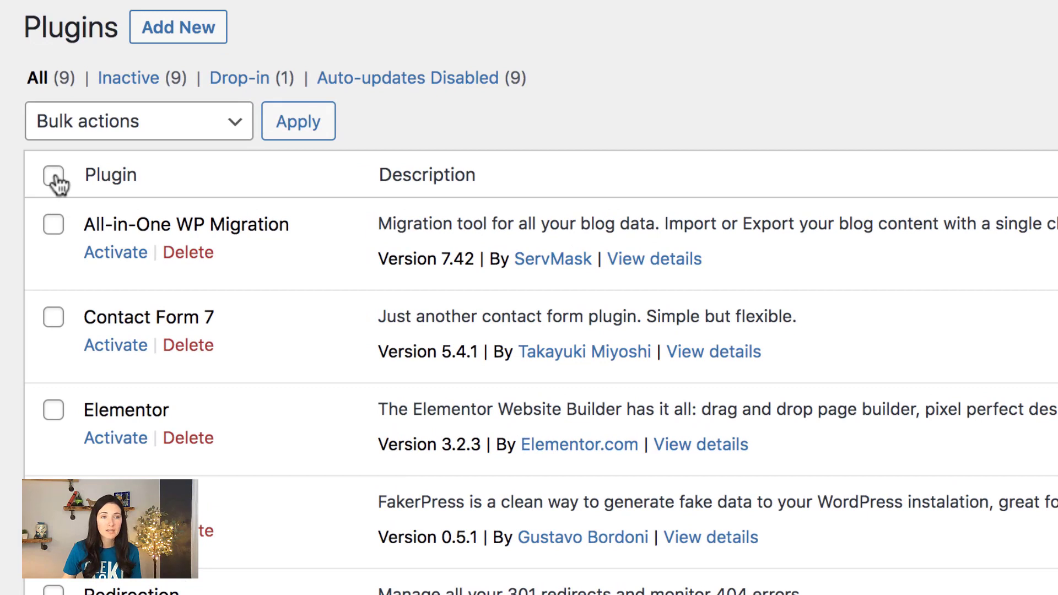
left_click(54, 176)
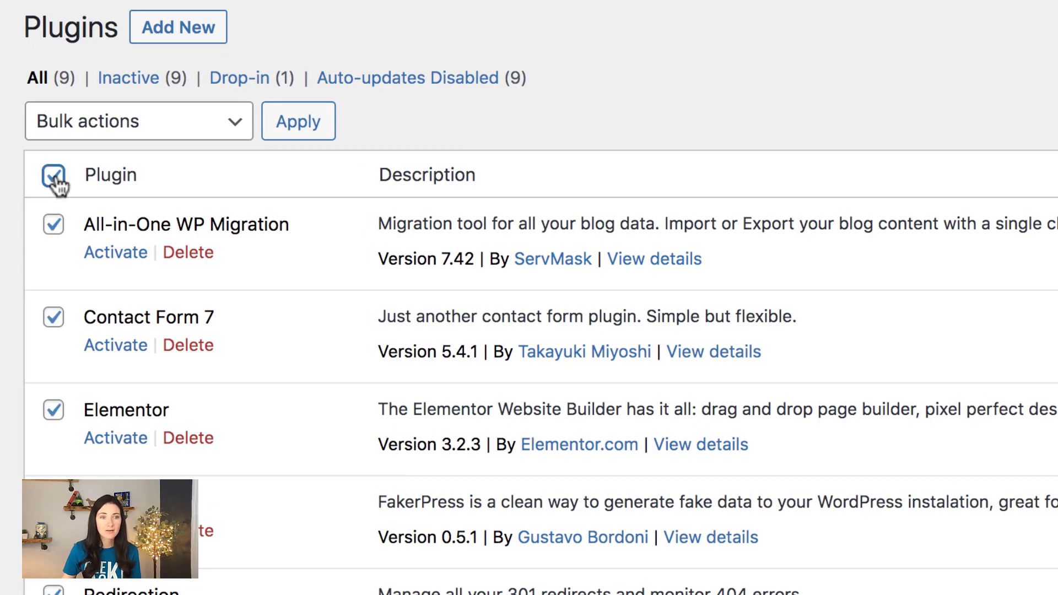
left_click(137, 132)
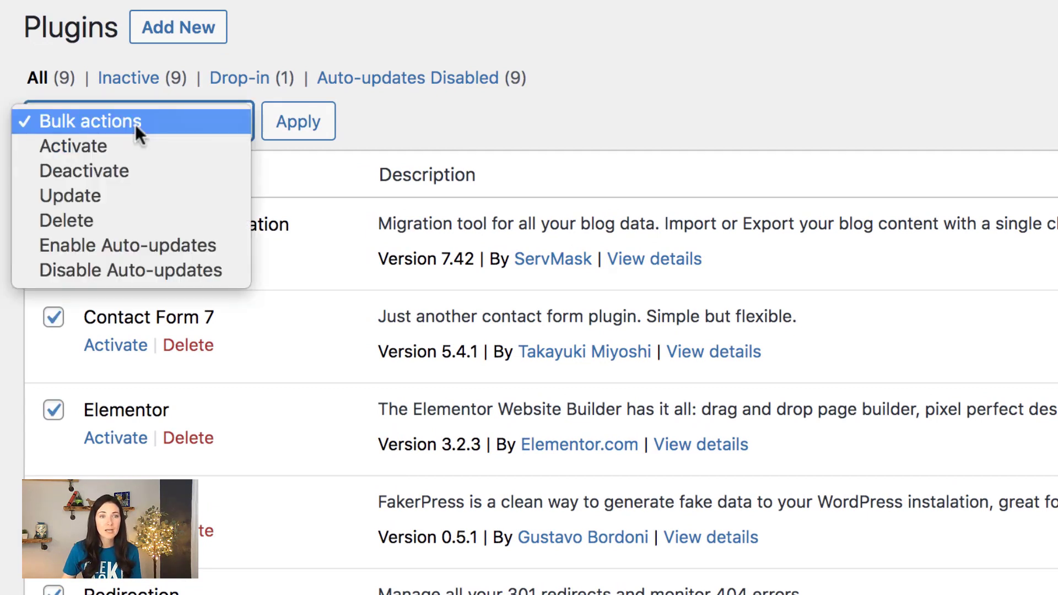
left_click(81, 217)
left_click(244, 156)
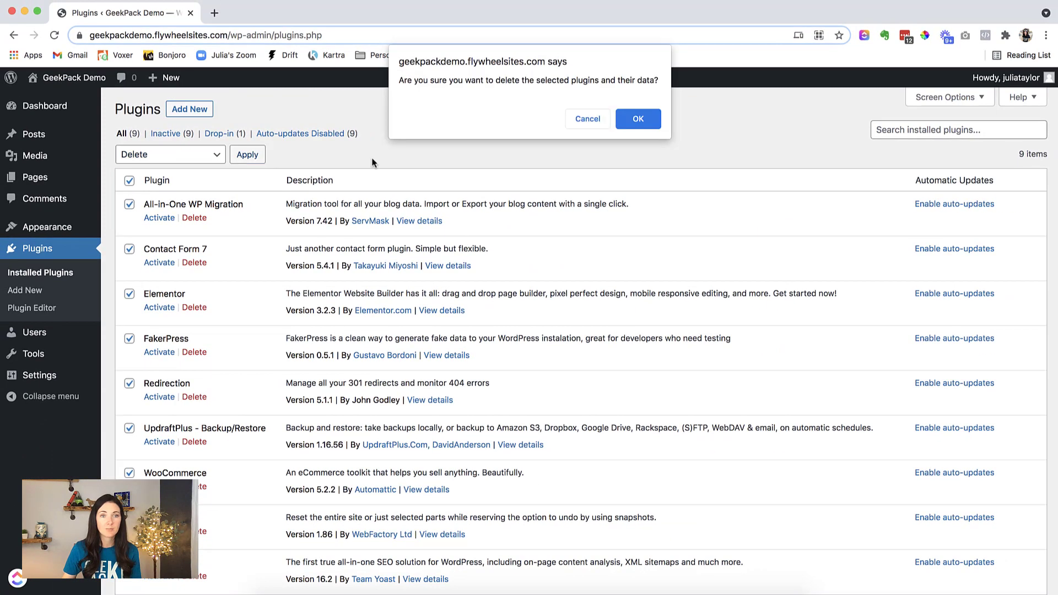
left_click(640, 121)
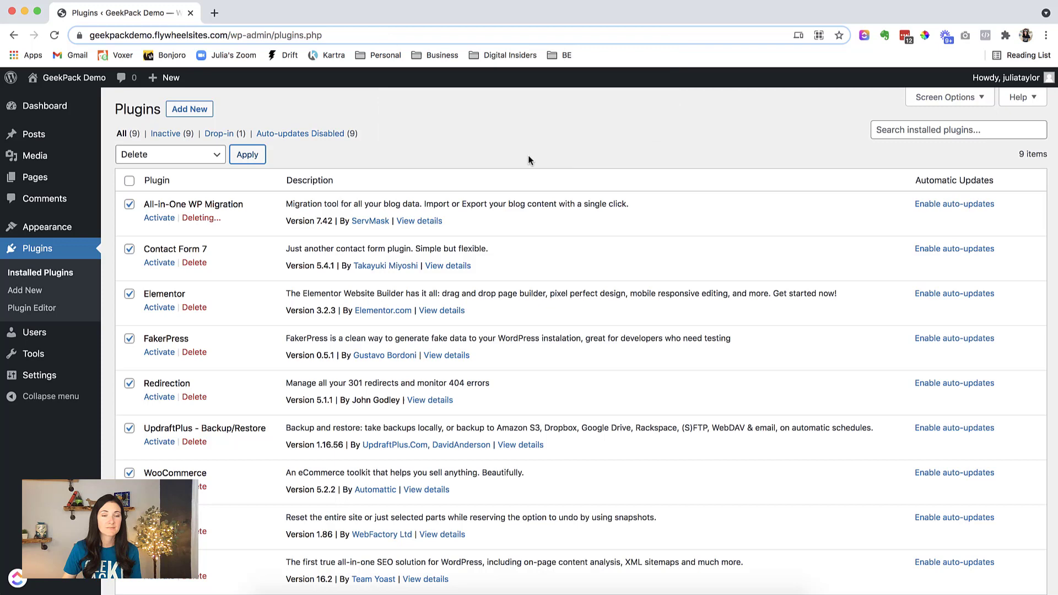